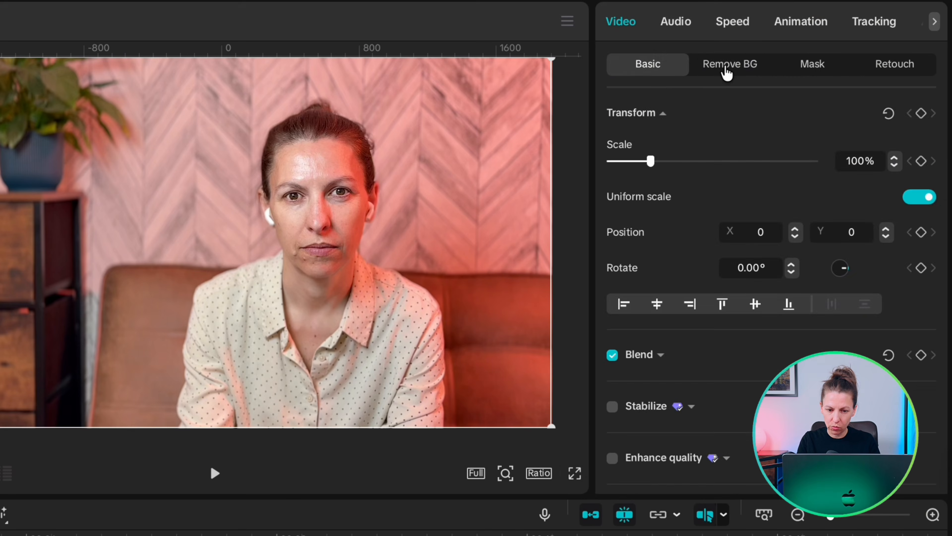
# Enable Auto removal of the background for the clip of the woman on the sofa.
pyautogui.click(725, 73)
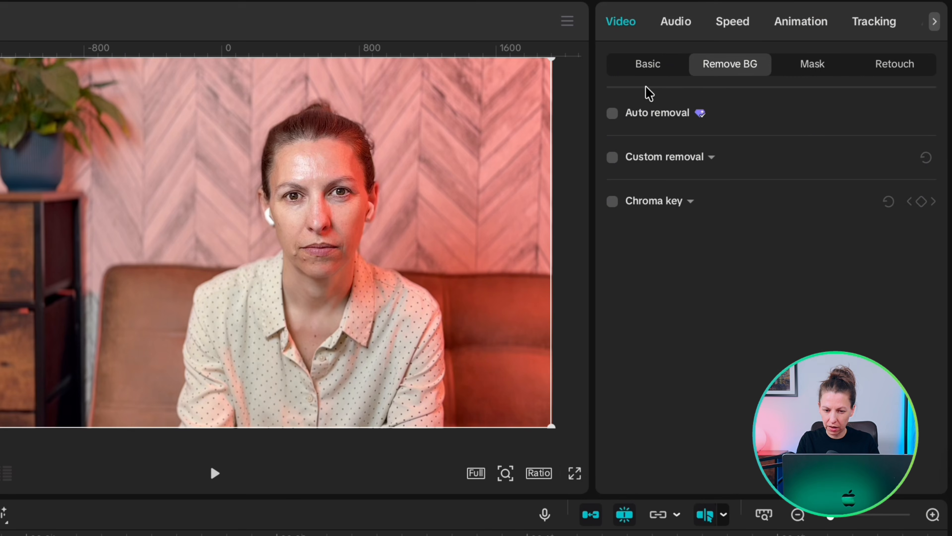
pyautogui.click(612, 113)
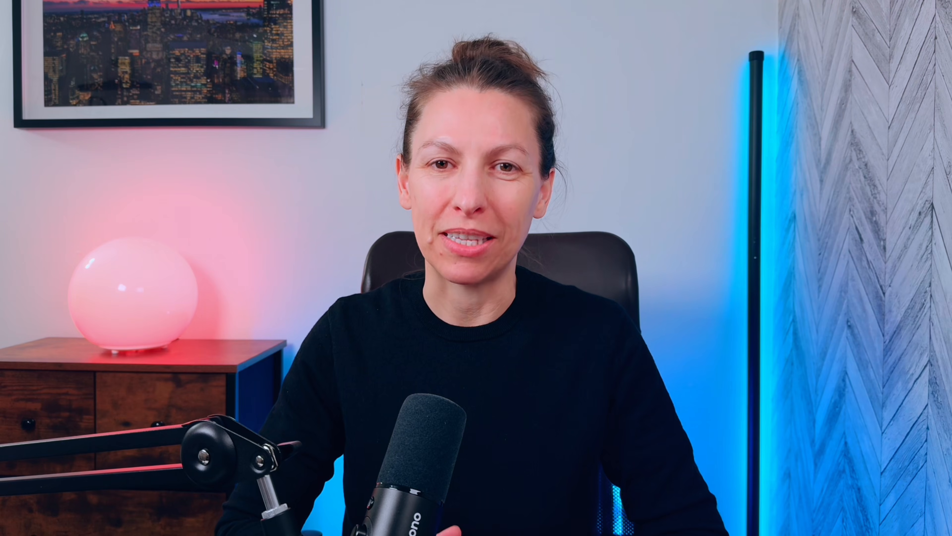
# Place the BlackMagic street clip and the forest walking clip in sequence, with Overlay 8.mp4 on a track above their cut.
pyautogui.moveTo(48, 77); pyautogui.dragTo(56, 413)
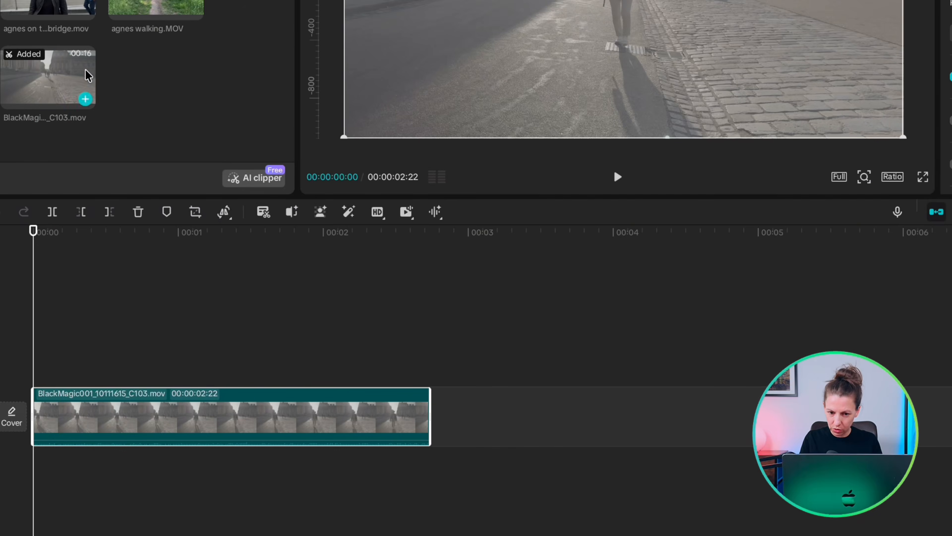
pyautogui.moveTo(156, 7); pyautogui.dragTo(427, 425)
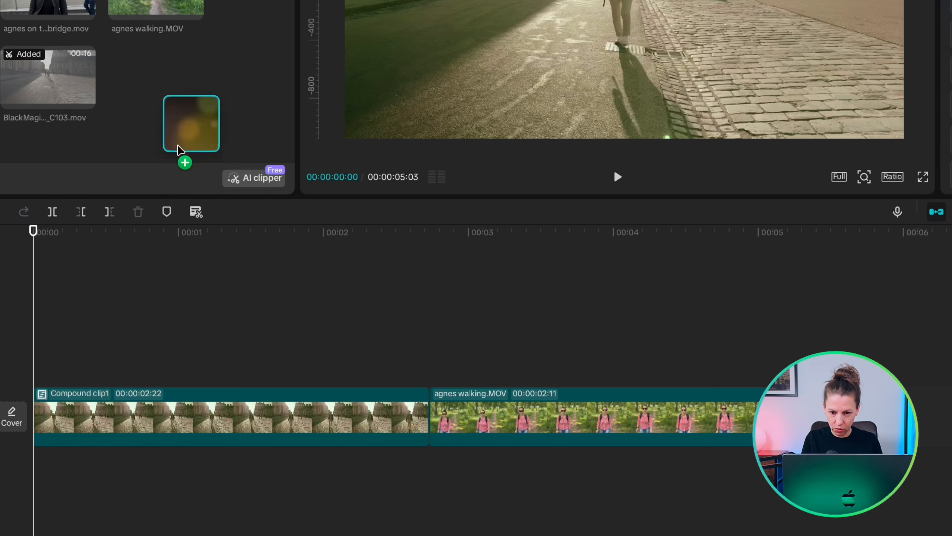
pyautogui.moveTo(192, 127); pyautogui.dragTo(601, 372)
pyautogui.moveTo(659, 358); pyautogui.dragTo(402, 370)
# Make Overlay 8.mp4 start about ten frames before the cut between the two clips.
pyautogui.click(430, 337)
pyautogui.press('Left')
pyautogui.press('Left')
pyautogui.press('Left')
pyautogui.press('Left')
pyautogui.press('Left')
pyautogui.press('Left')
pyautogui.press('Left')
pyautogui.press('Left')
pyautogui.press('Left')
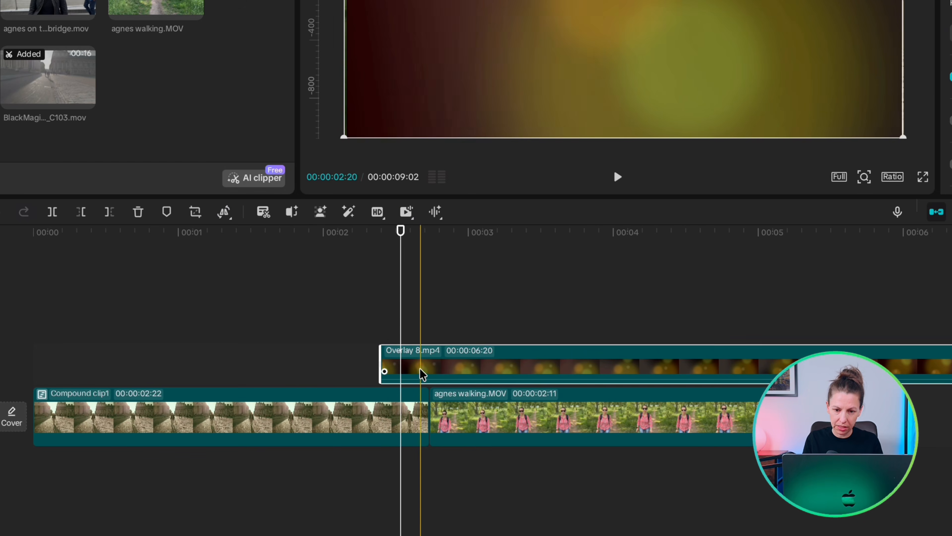
pyautogui.click(428, 333)
pyautogui.press('Left')
pyautogui.press('Left')
pyautogui.press('Left')
pyautogui.press('Left')
pyautogui.press('Left')
pyautogui.press('Left')
pyautogui.press('Left')
pyautogui.press('Left')
pyautogui.press('Left')
pyautogui.press('Left')
# Trim the end of Overlay 8.mp4 to ten frames after the cut between the two clips.
pyautogui.click(428, 333)
pyautogui.press('Right')
pyautogui.press('Right')
pyautogui.press('Right')
pyautogui.press('Right')
pyautogui.press('Right')
pyautogui.press('Right')
pyautogui.press('Right')
pyautogui.press('Right')
pyautogui.press('Right')
pyautogui.press('Right')
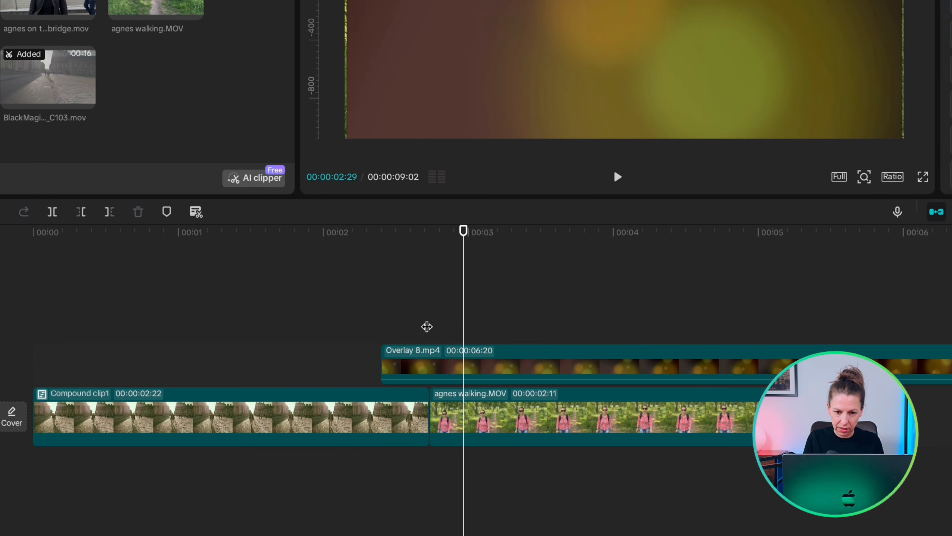
pyautogui.click(480, 359)
pyautogui.press('w')
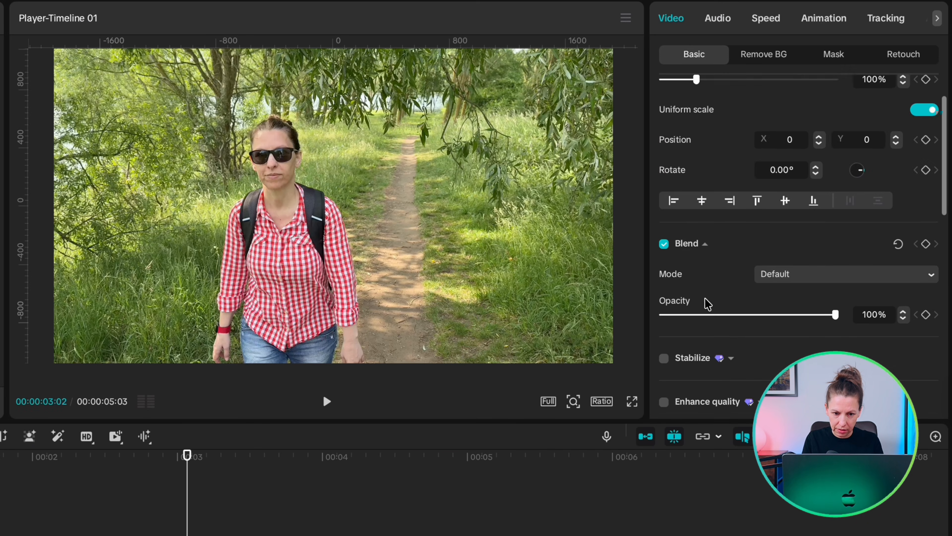
# Try the Color dodge blend mode on Overlay 8.mp4 and play back the transition.
pyautogui.scroll(-2, 708, 302)
pyautogui.click(819, 216)
pyautogui.click(819, 240)
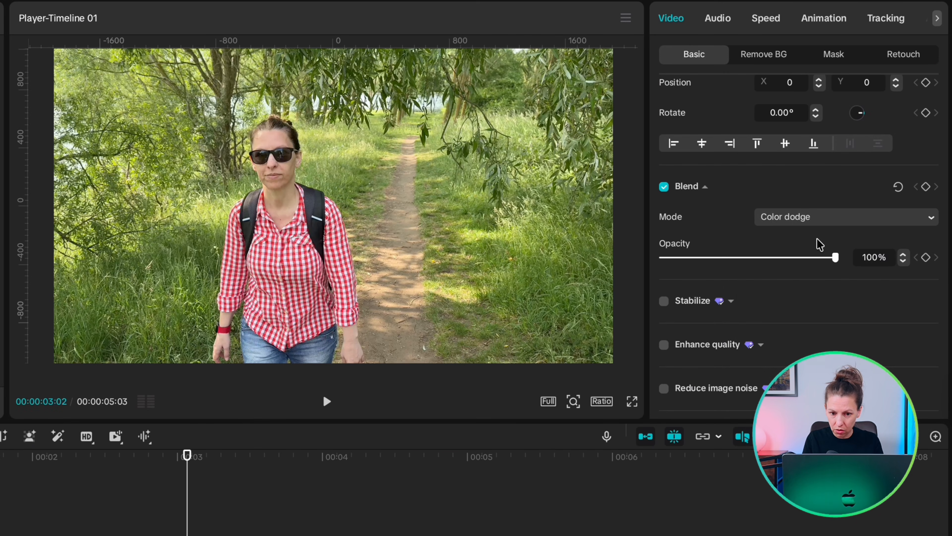
pyautogui.click(66, 529)
pyautogui.press('space')
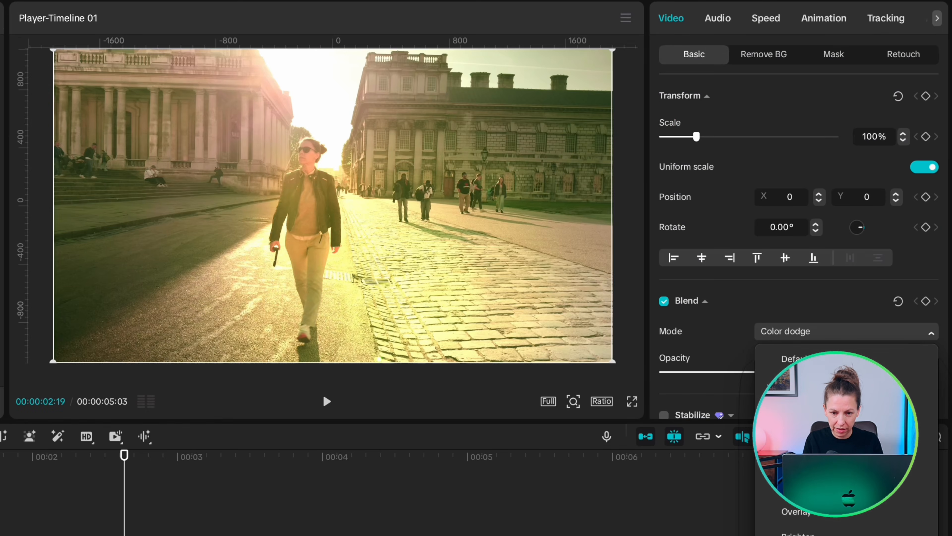
# Try the Screen blend mode on the overlay and play back the transition.
pyautogui.click(791, 485)
pyautogui.click(66, 529)
pyautogui.press('space')
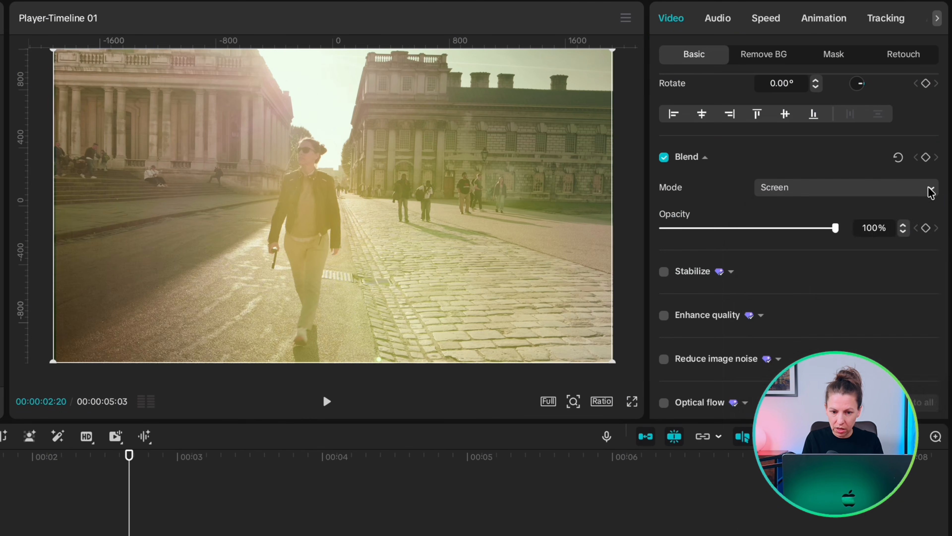
# Set the overlay's blend mode to Hard light and play back the transition.
pyautogui.click(927, 188)
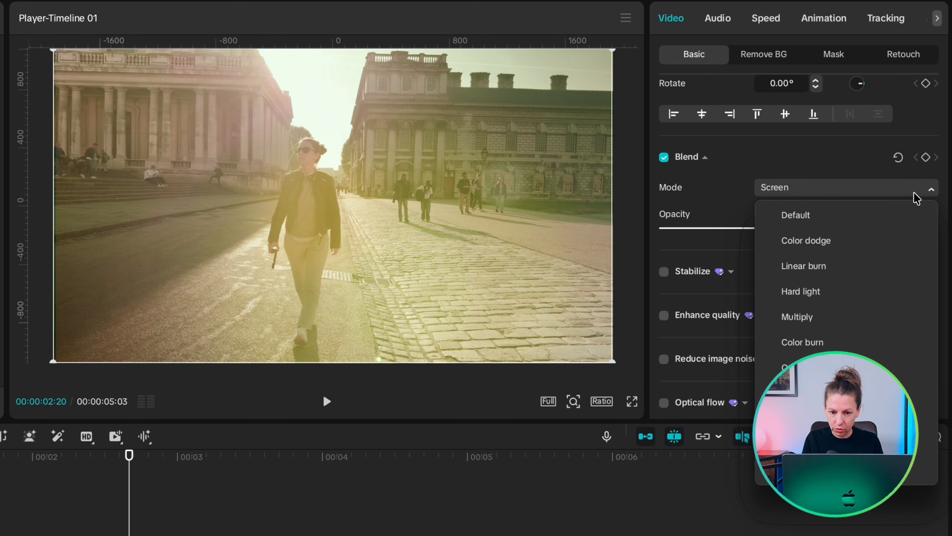
pyautogui.click(819, 291)
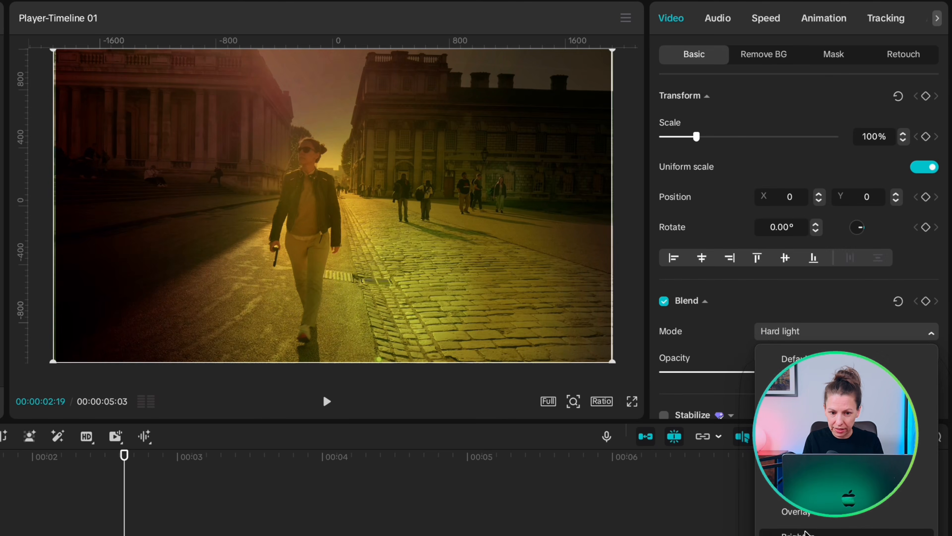
pyautogui.click(66, 529)
pyautogui.press('space')
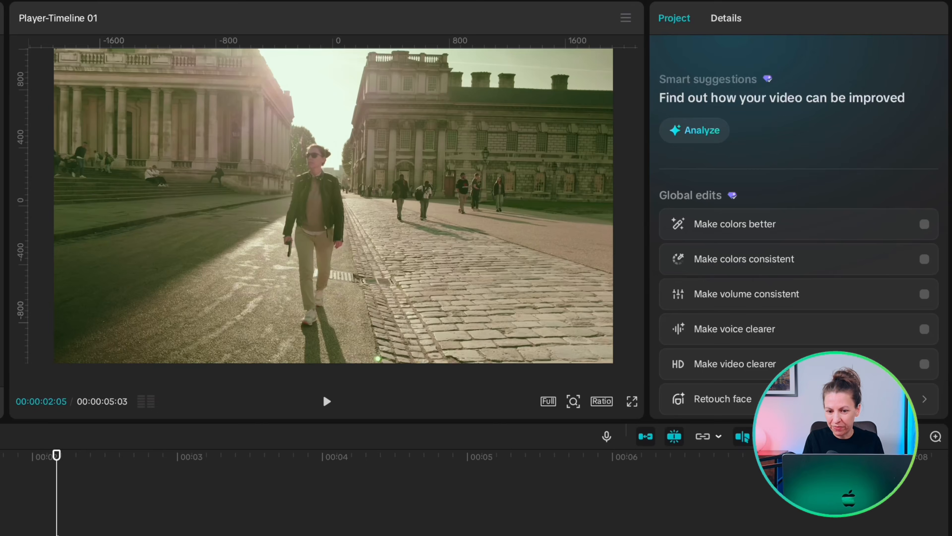
pyautogui.click(324, 399)
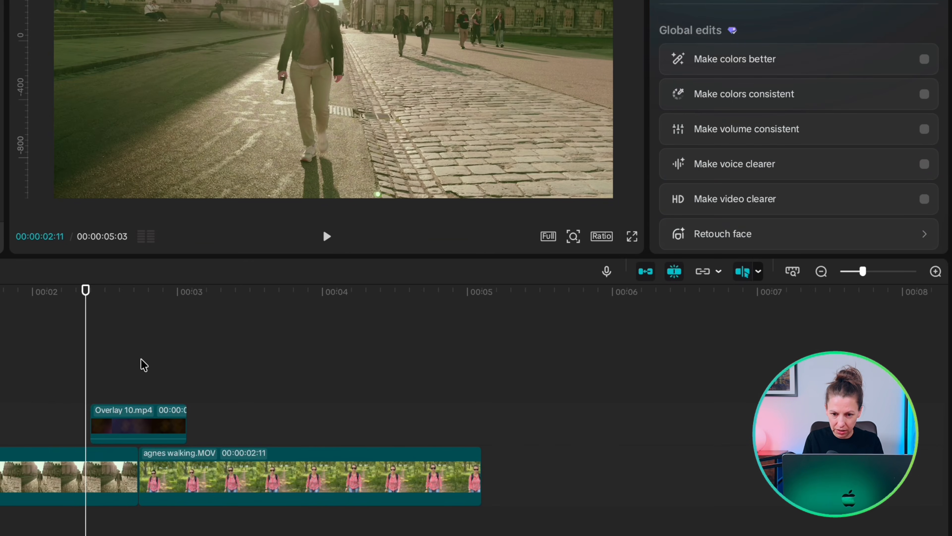
# Keyframe the opacity of Overlay 10.mp4 at 77% on the cut and 0% at the overlay's start.
pyautogui.click(140, 366)
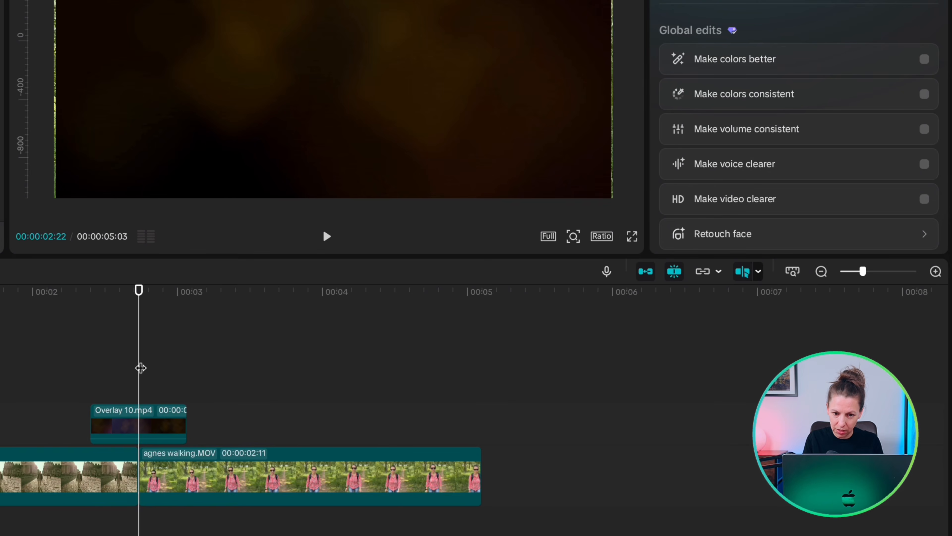
pyautogui.click(143, 423)
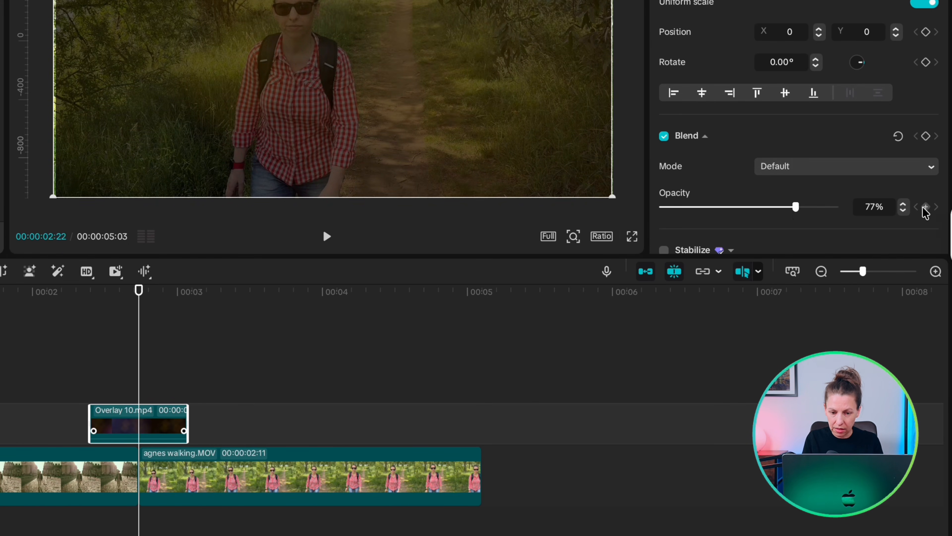
pyautogui.click(93, 366)
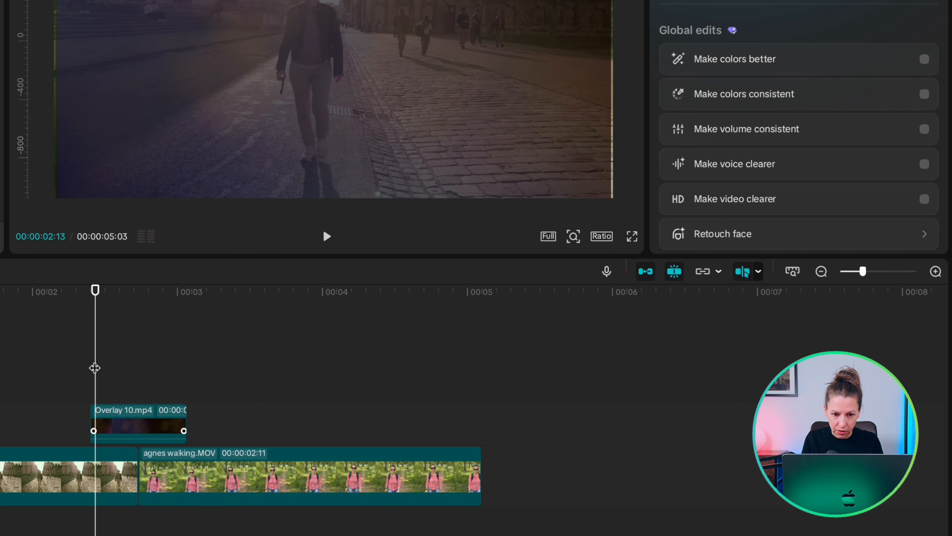
pyautogui.click(121, 420)
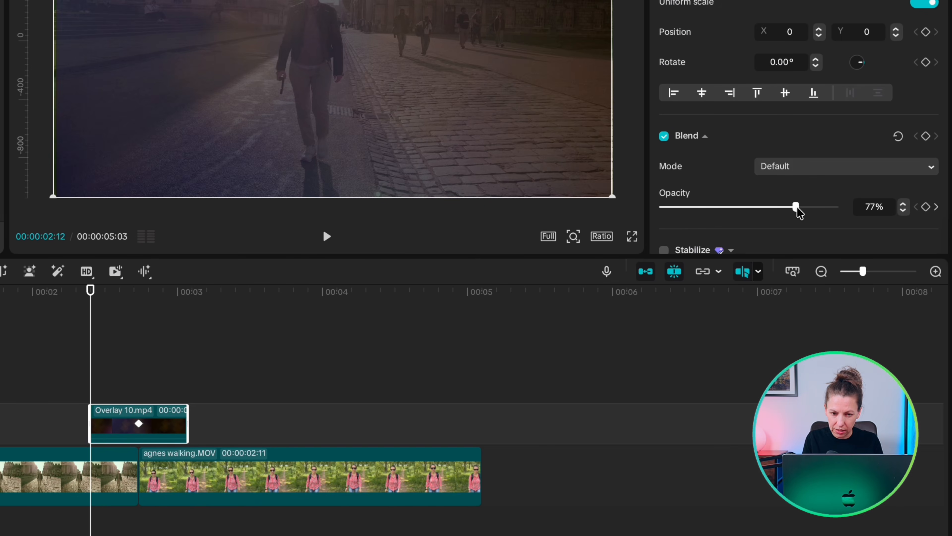
pyautogui.moveTo(796, 207); pyautogui.dragTo(654, 213)
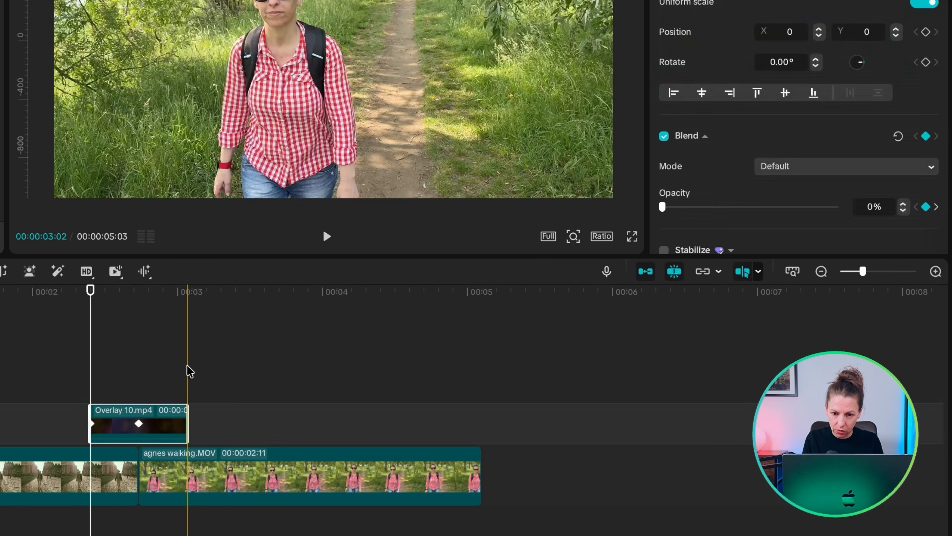
# Keyframe the opacity of Overlay 10.mp4 at 0% at the overlay's end.
pyautogui.click(189, 372)
pyautogui.click(180, 420)
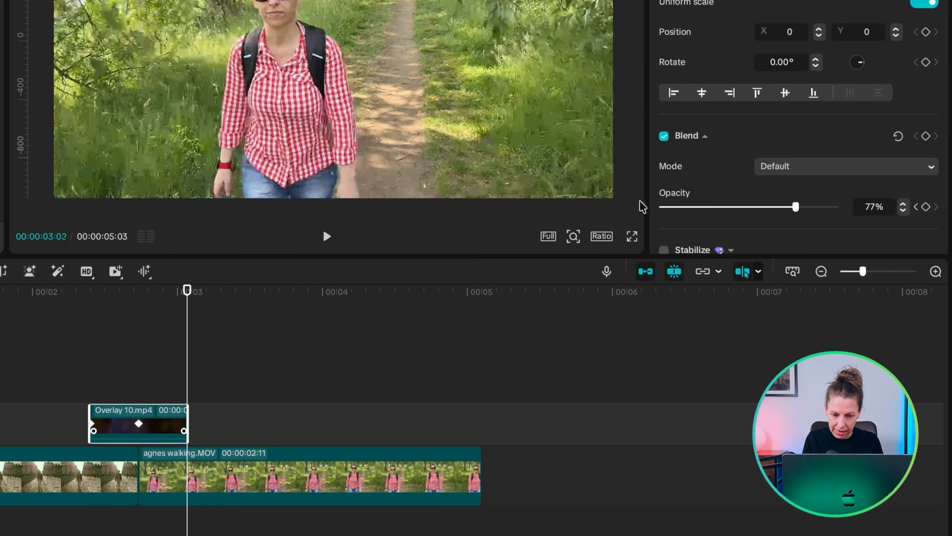
pyautogui.moveTo(796, 207); pyautogui.dragTo(654, 213)
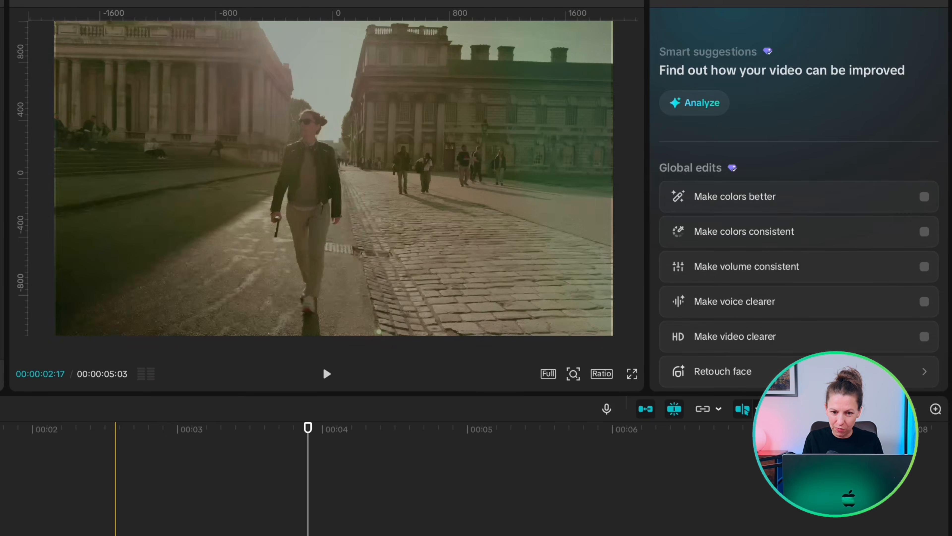
# Lengthen Overlay 10.mp4 at both ends and move its outer opacity keyframes out to the new start and end.
pyautogui.click(54, 488)
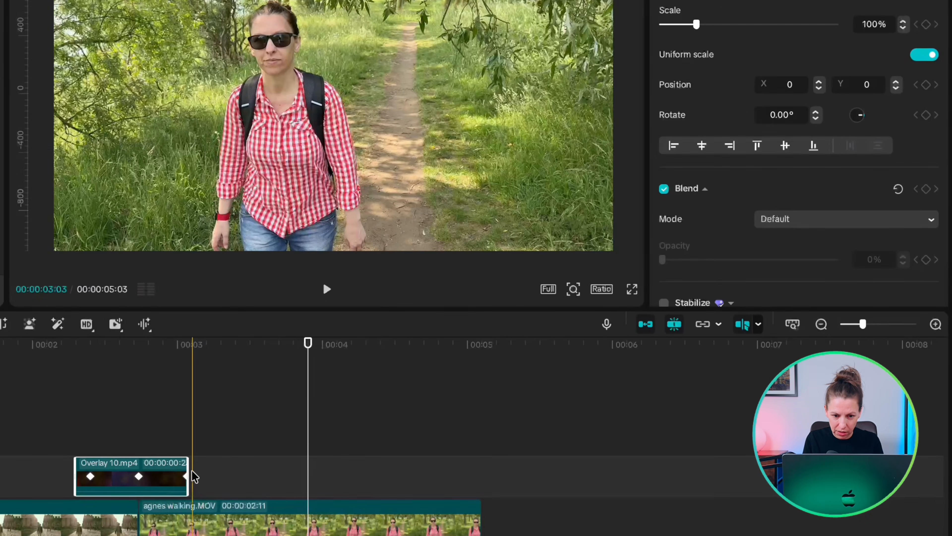
pyautogui.moveTo(189, 476); pyautogui.dragTo(207, 476)
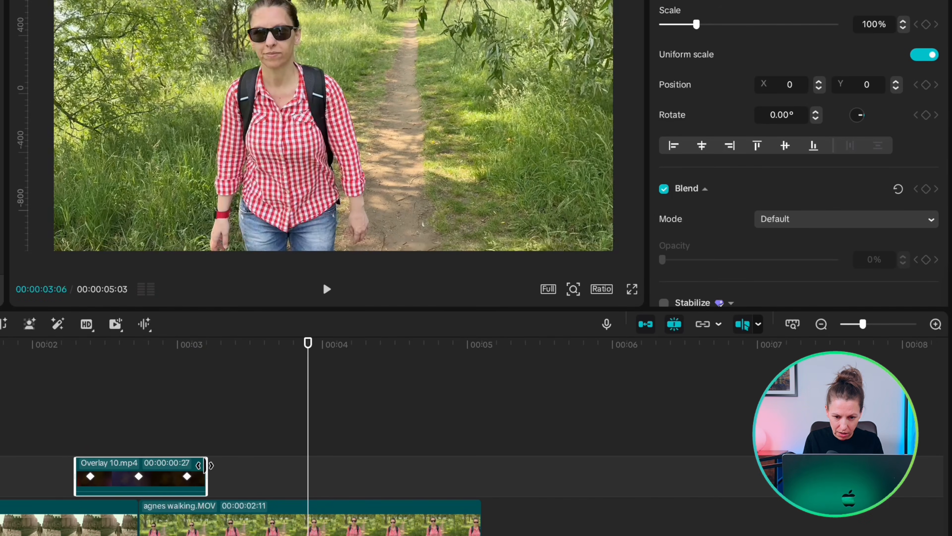
pyautogui.click(90, 476)
pyautogui.moveTo(73, 473); pyautogui.dragTo(76, 475)
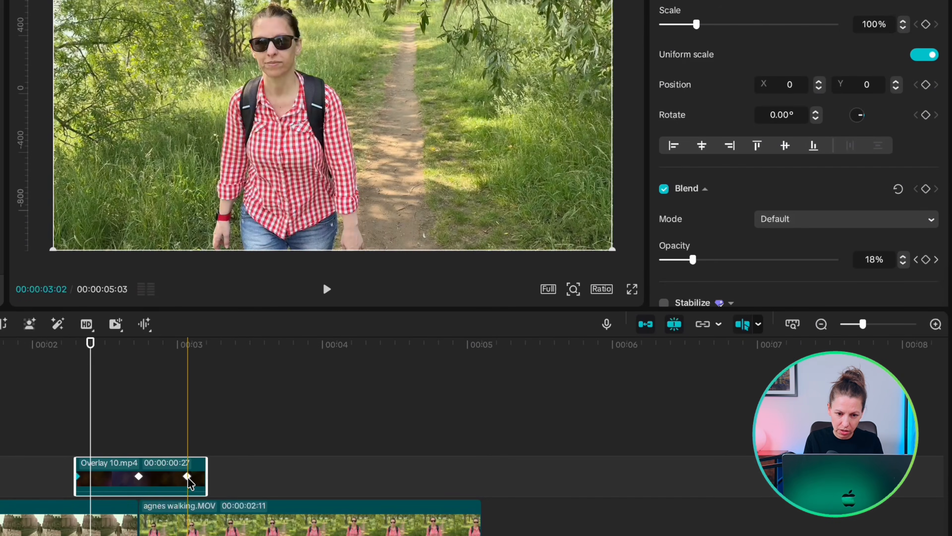
pyautogui.moveTo(187, 476); pyautogui.dragTo(205, 476)
# Move the first and last opacity keyframes of Overlay 10.mp4 inward, closer to the middle keyframe, for quicker fades.
pyautogui.moveTo(77, 475); pyautogui.dragTo(104, 475)
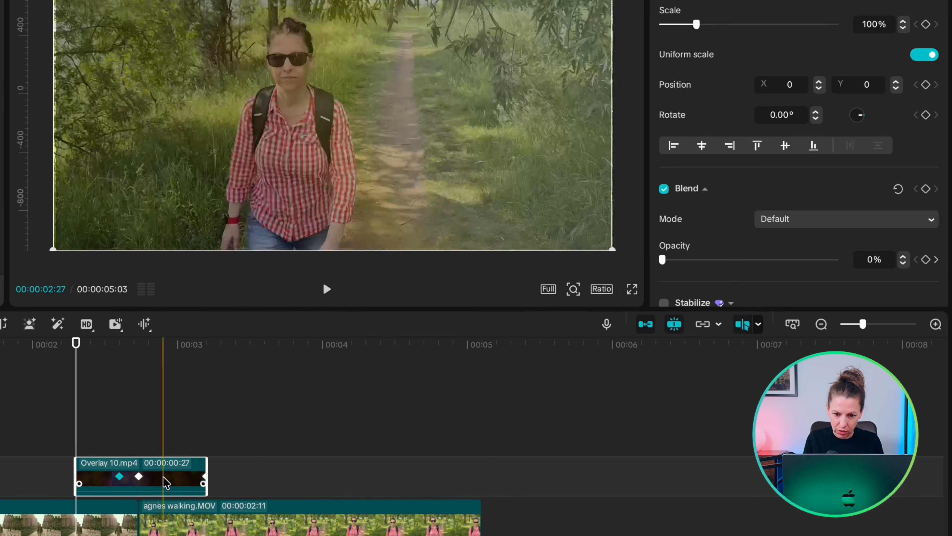
pyautogui.moveTo(204, 476); pyautogui.dragTo(187, 478)
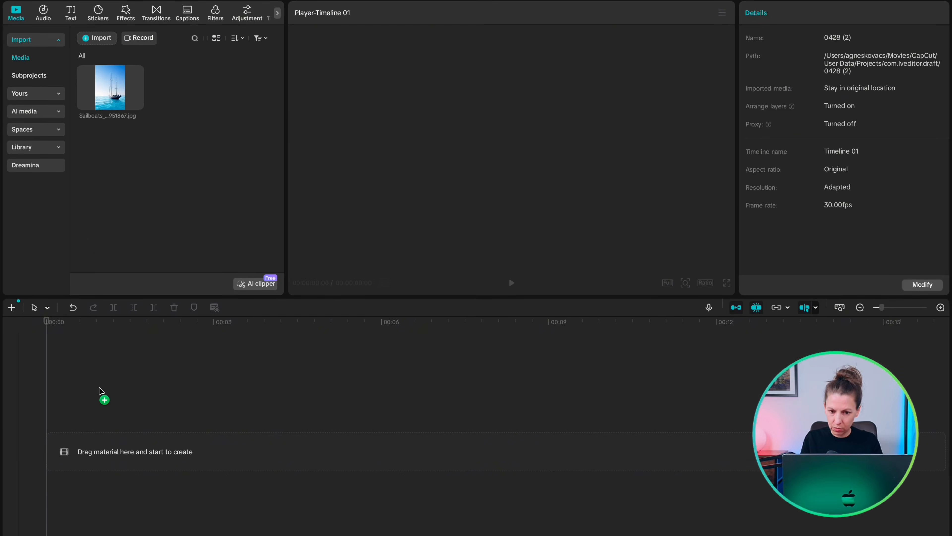
# Place the sailboat image on the timeline and enable AI expand for it with a 16:9 aspect ratio.
pyautogui.moveTo(100, 396); pyautogui.dragTo(102, 438)
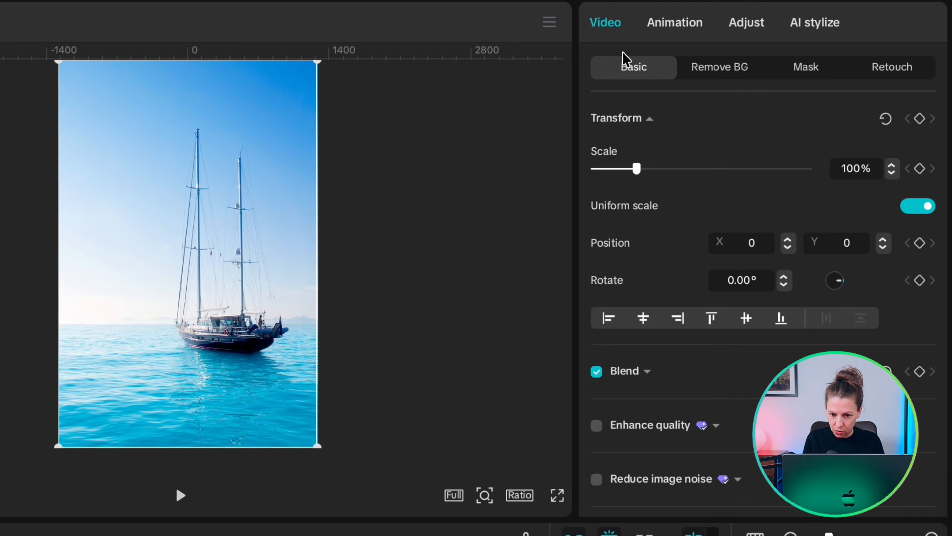
pyautogui.scroll(-10, 671, 337)
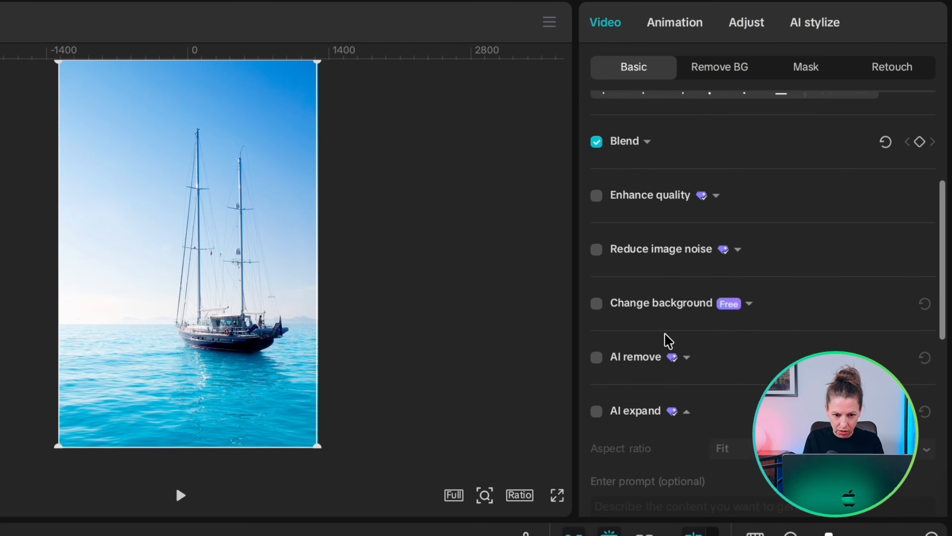
pyautogui.click(597, 222)
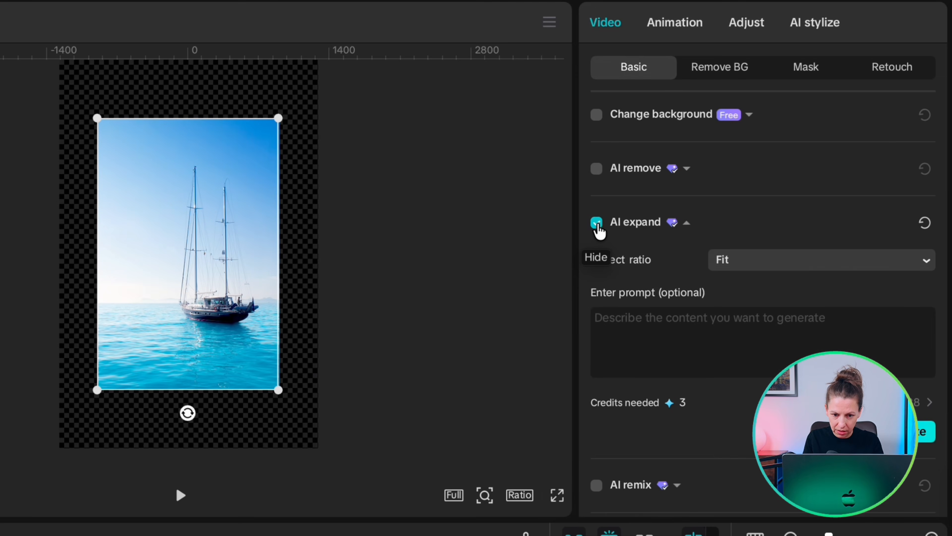
pyautogui.click(768, 268)
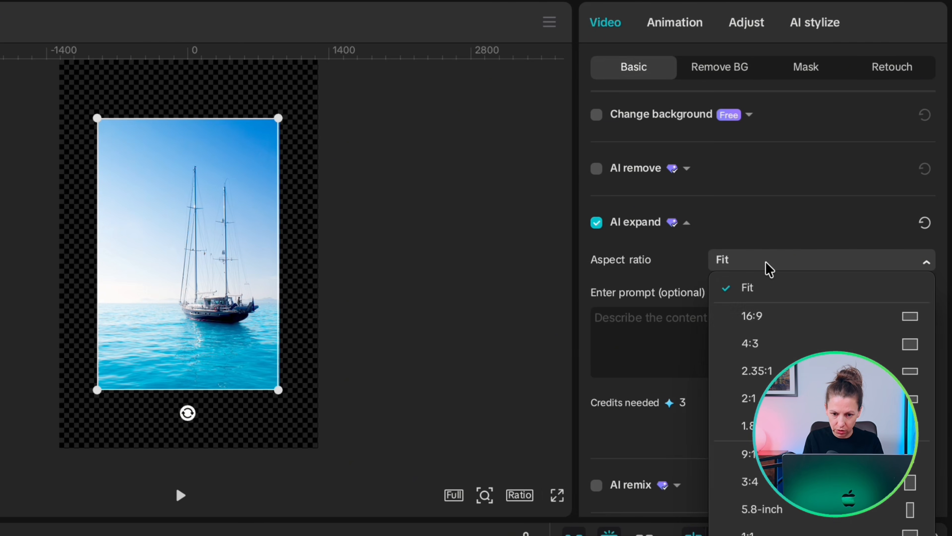
pyautogui.click(768, 320)
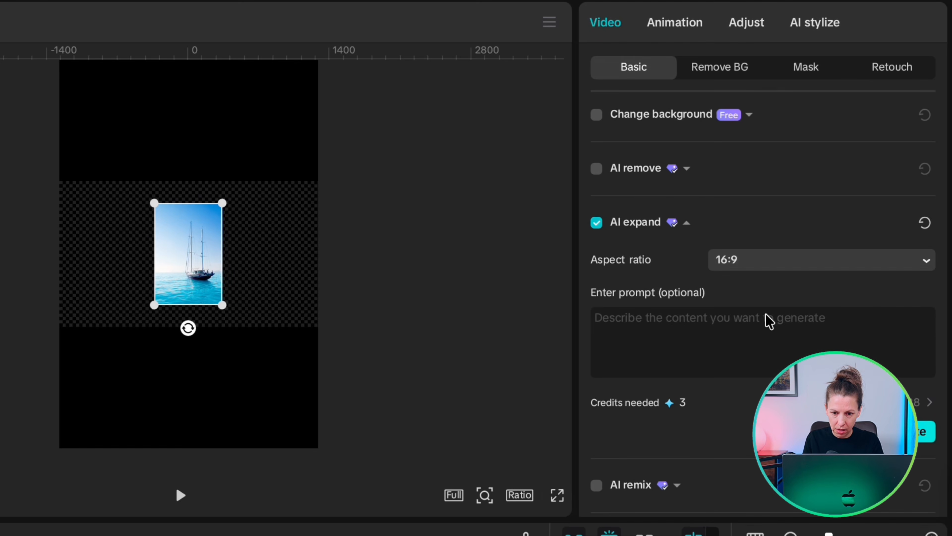
# Generate the AI expansion with the prompt "Keep sailboat unchanged, extend blue ocean and sky to fill 16:9".
pyautogui.click(768, 321)
pyautogui.write('Keep sailboat unchanged, extend blue ocean and sky to fill')
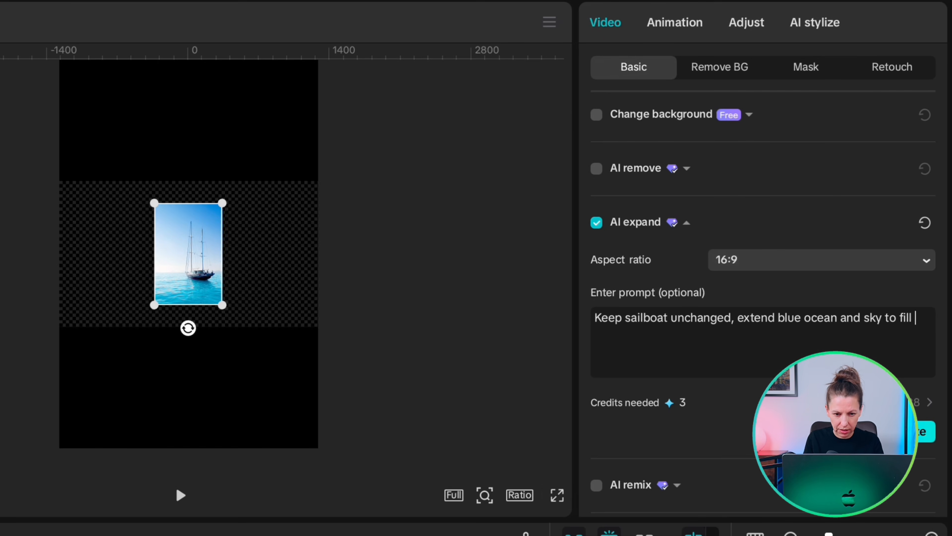
pyautogui.write('16:9')
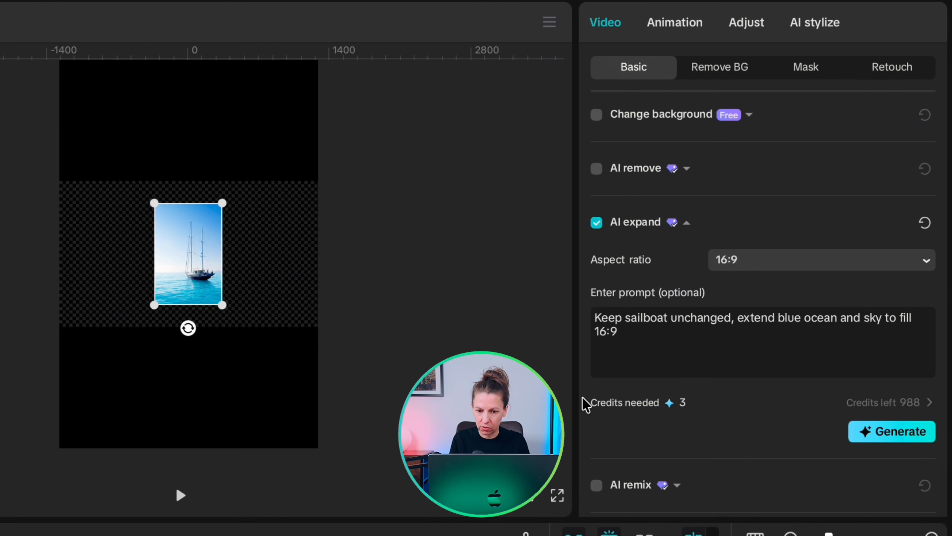
pyautogui.click(892, 428)
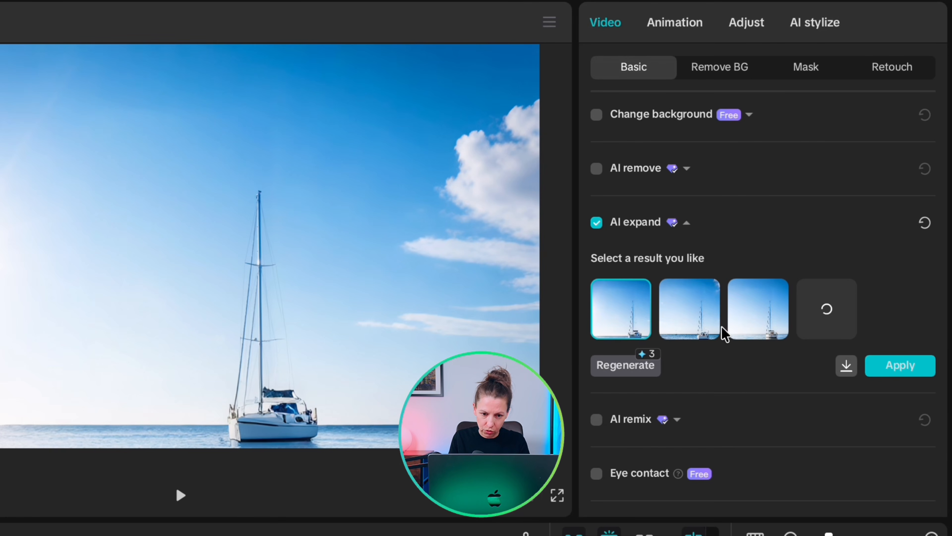
# Preview the second, third and fourth AI expand results and apply the fourth one.
pyautogui.click(697, 320)
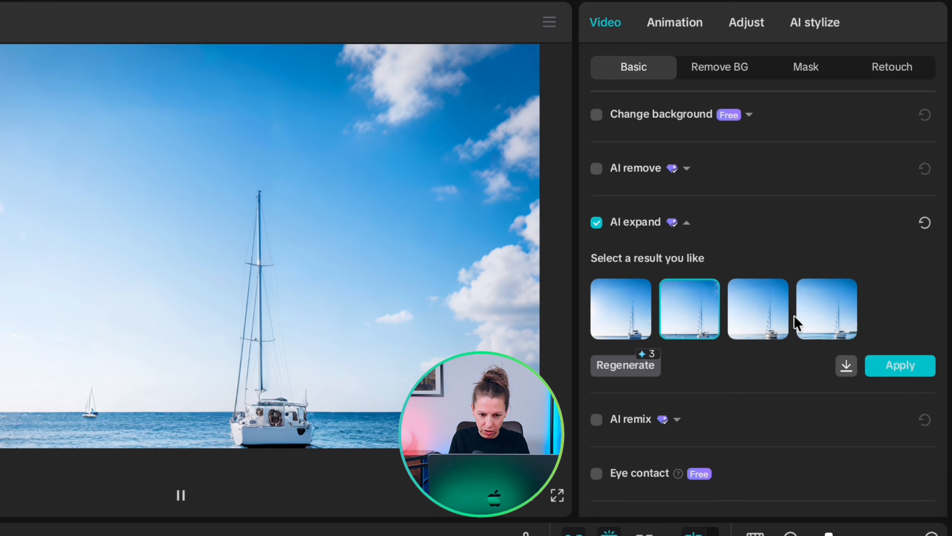
pyautogui.click(773, 321)
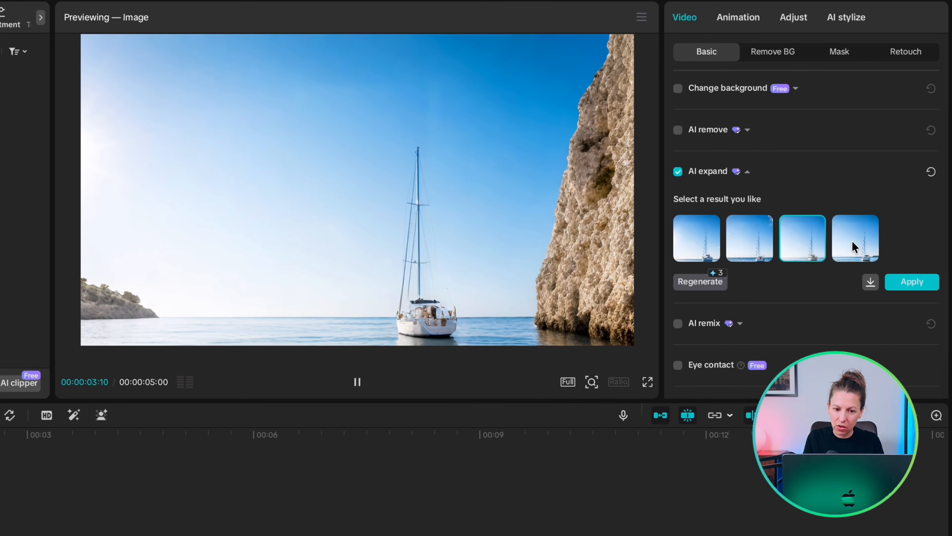
pyautogui.click(853, 242)
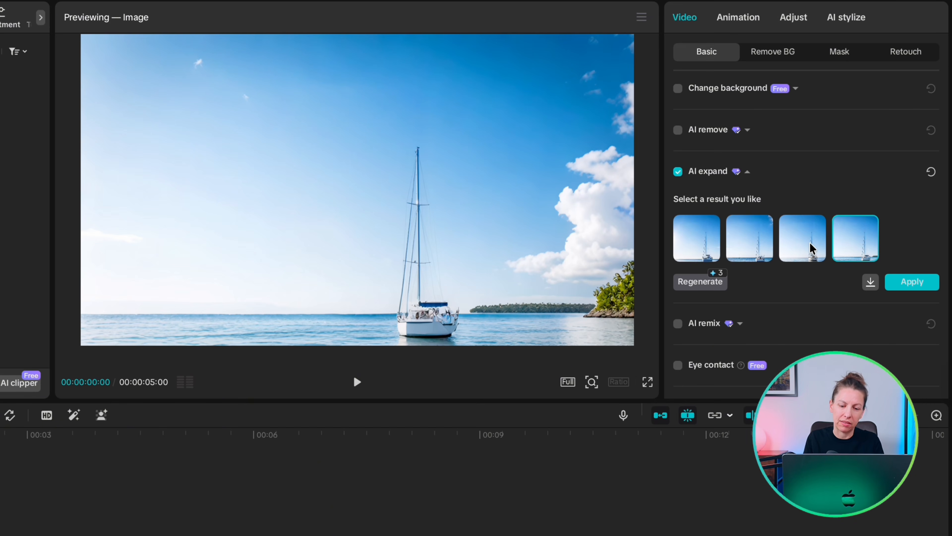
pyautogui.click(913, 282)
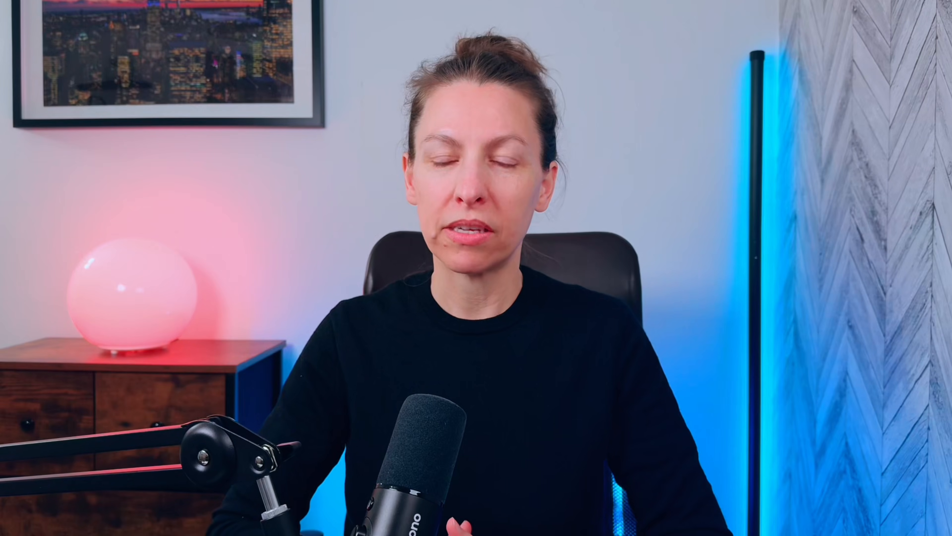